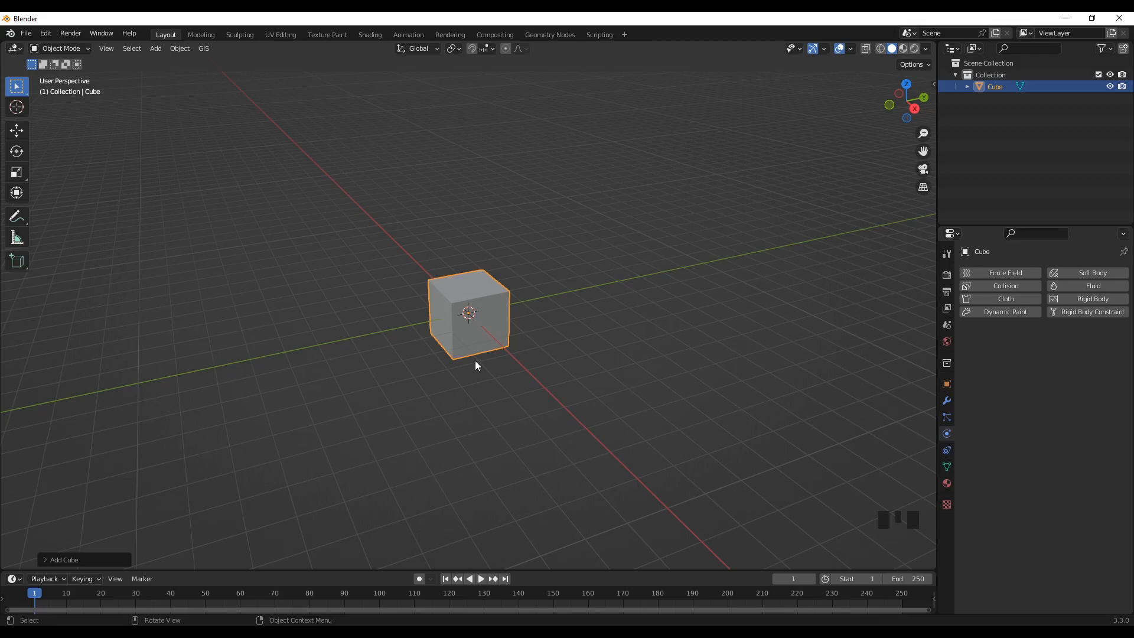
Step: Move the cube straight up along the Z axis, well above the ground grid
key("g")
key("z")
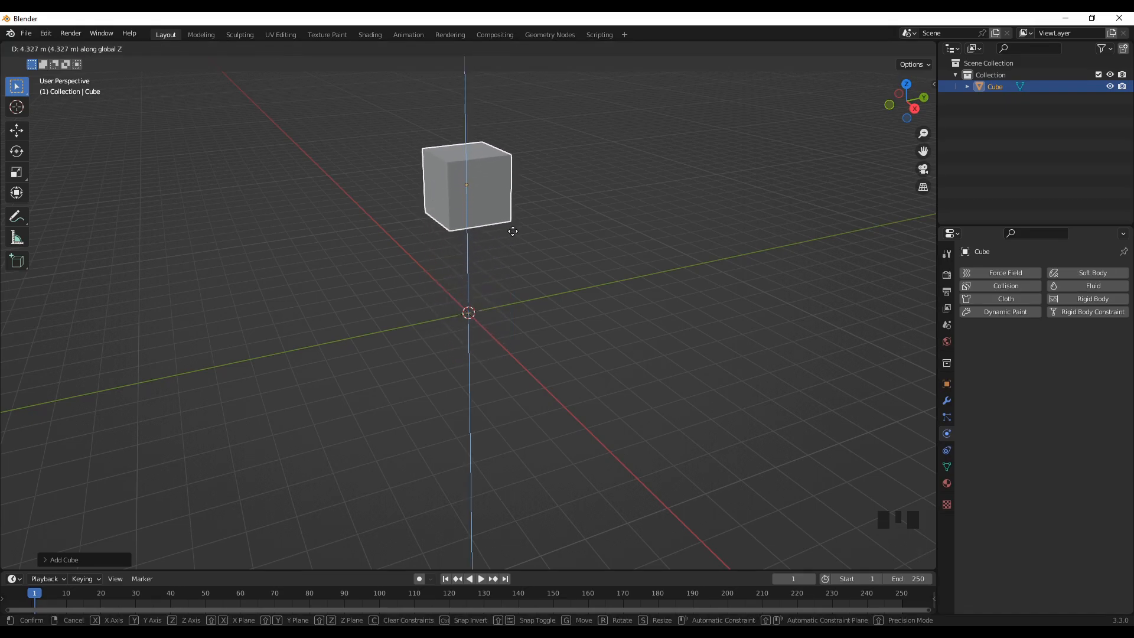
left_click(524, 190)
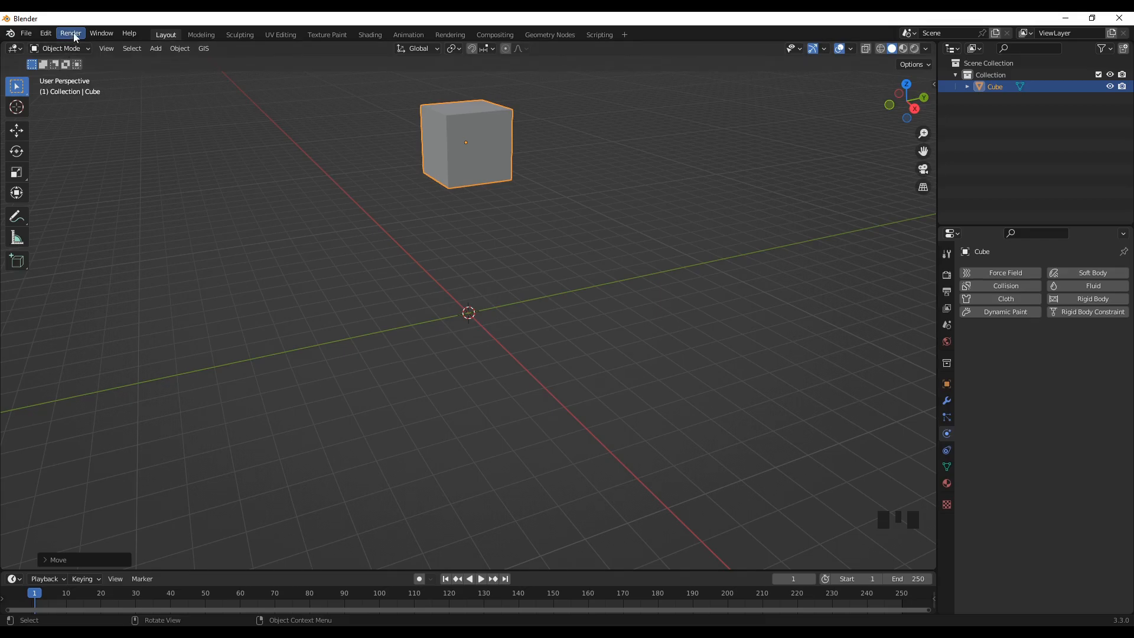
Step: Search the add-ons preferences for "cell" to check that the Cell Fracture add-on is enabled, and close the preferences
left_click(46, 34)
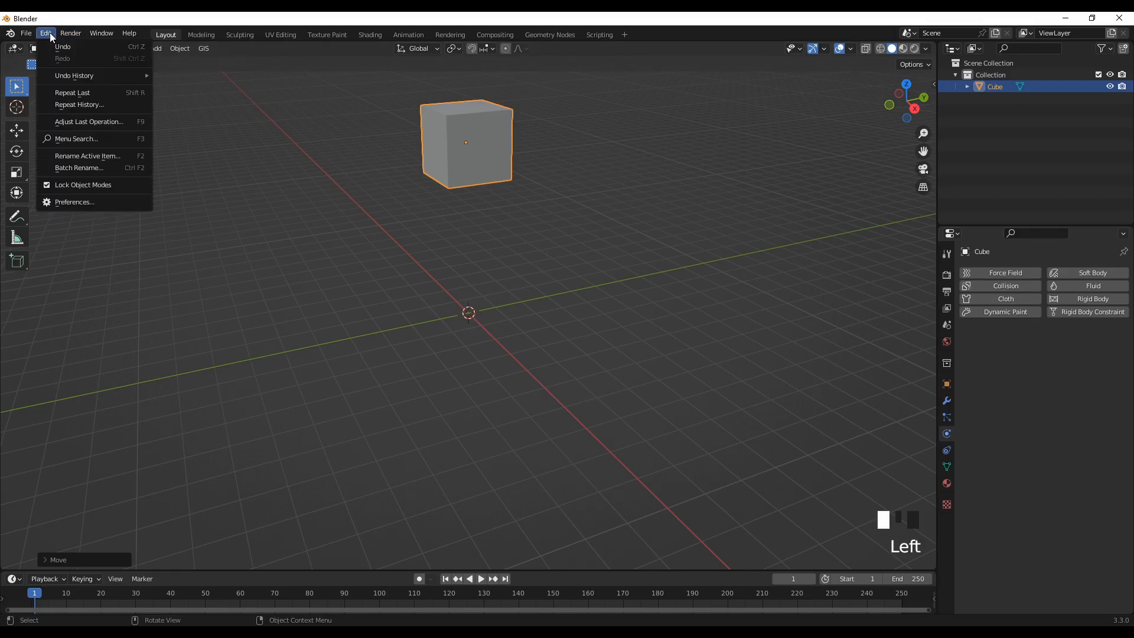
left_click(66, 202)
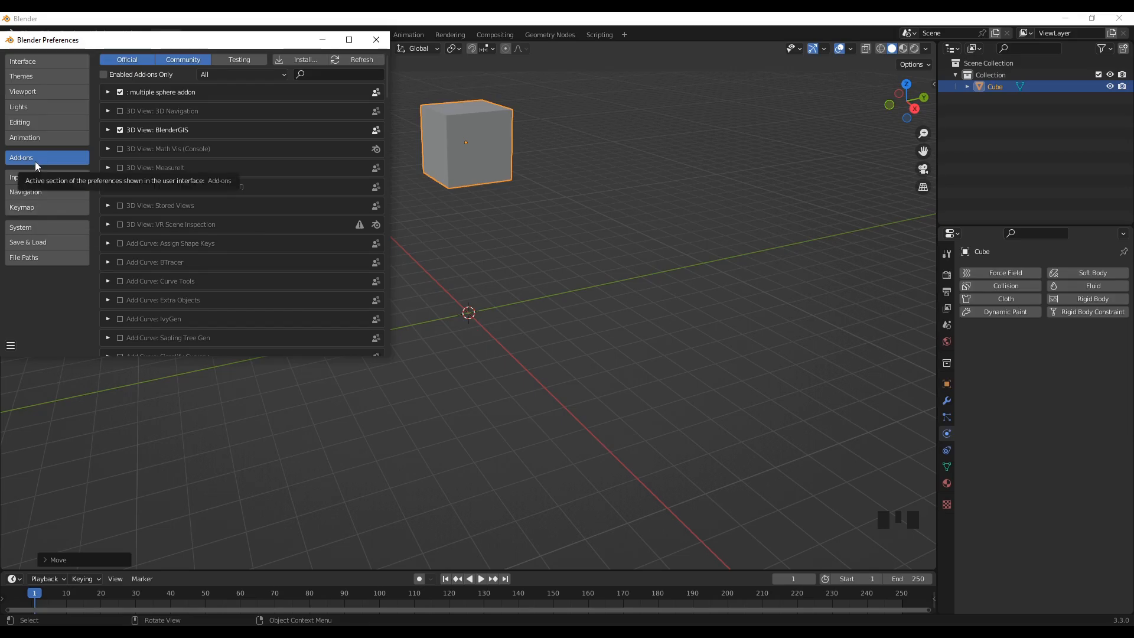
left_click(316, 74)
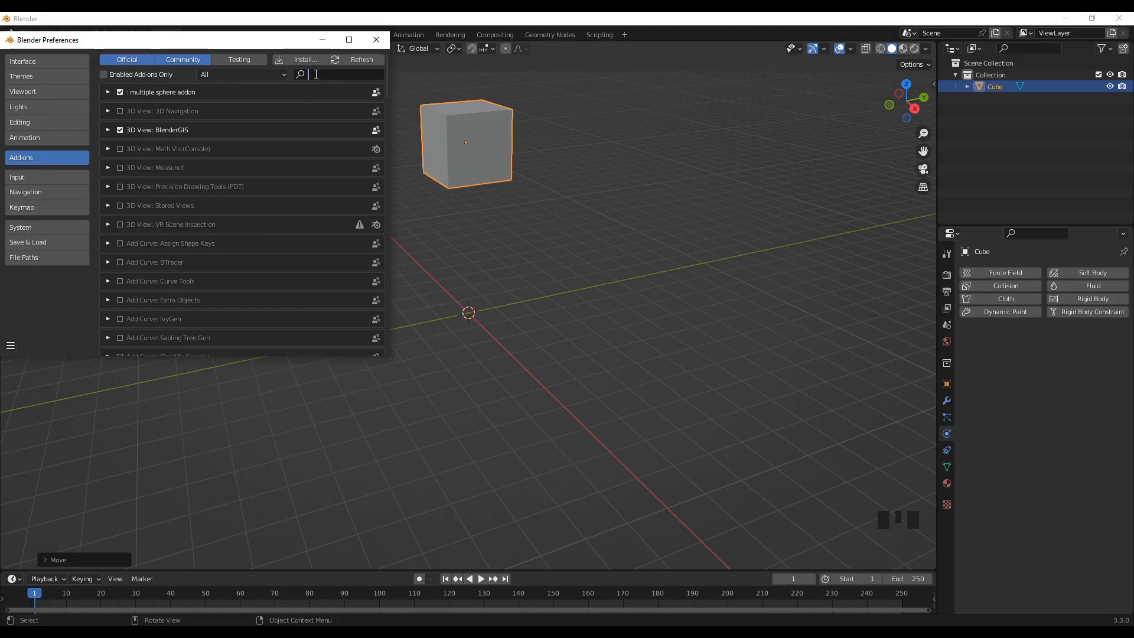
type("cell")
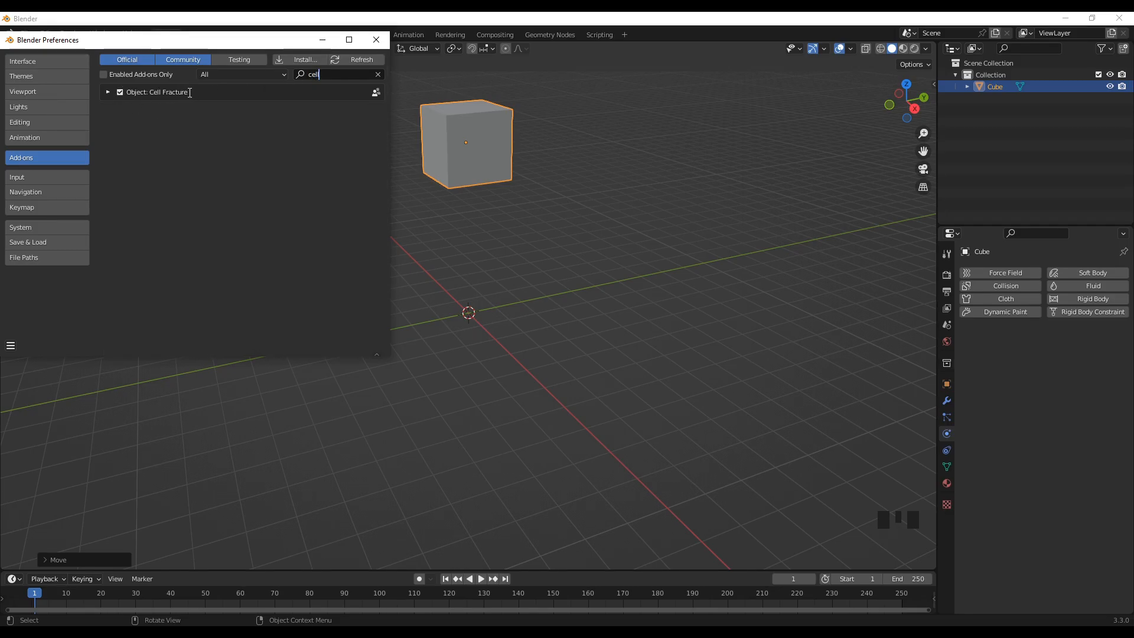
left_click(376, 39)
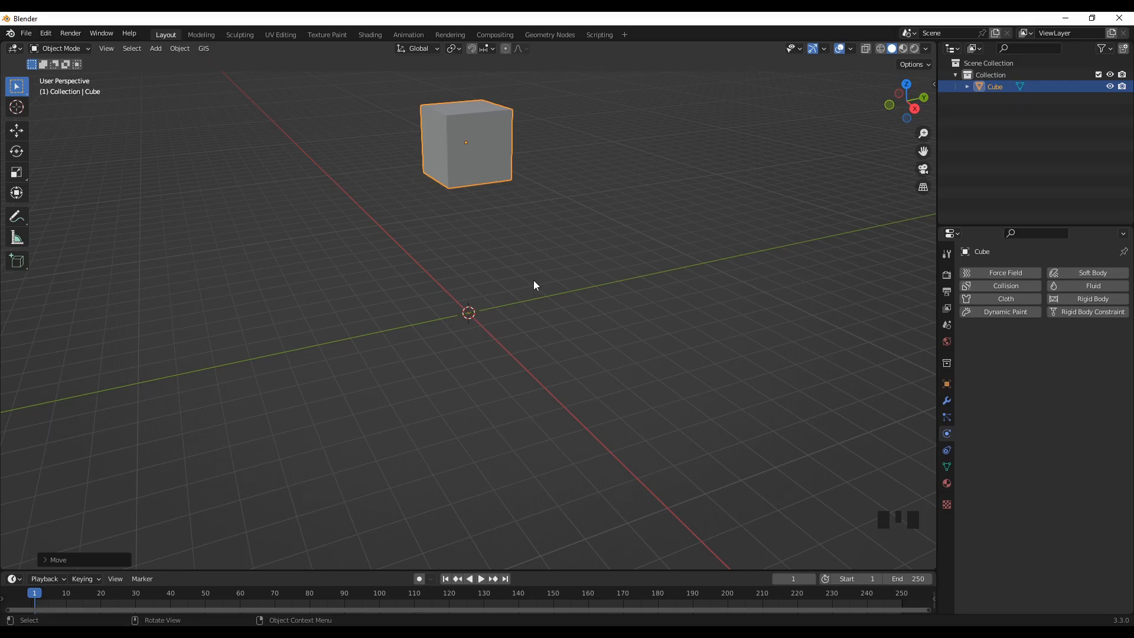
Step: Search for the Cell Fracture operator and open its settings for the selected cube
key("F3")
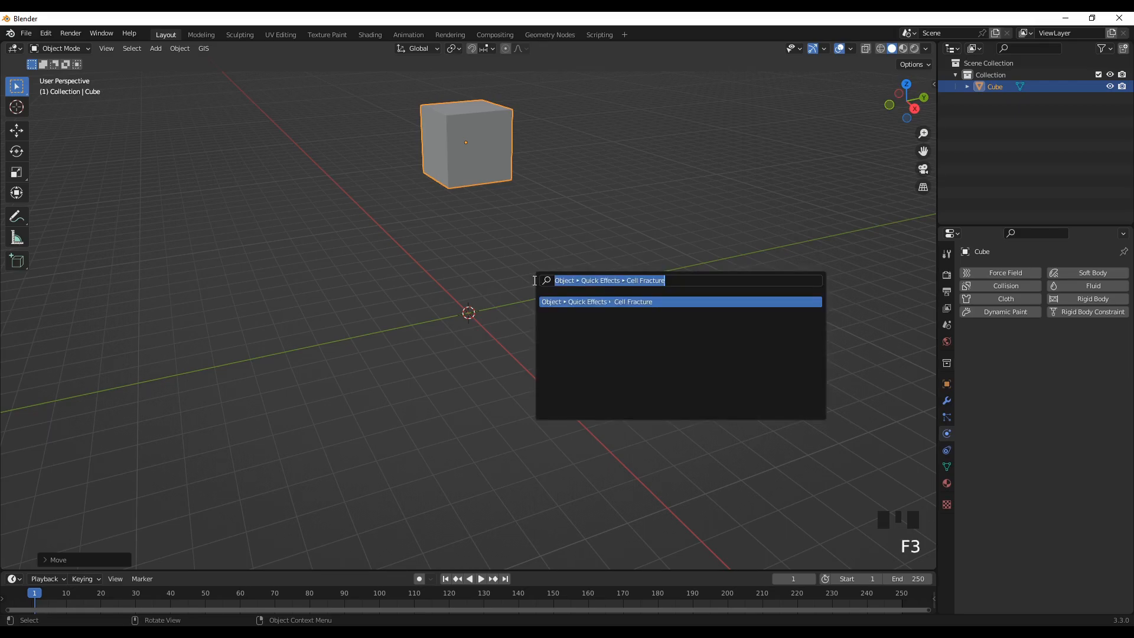
type("ce")
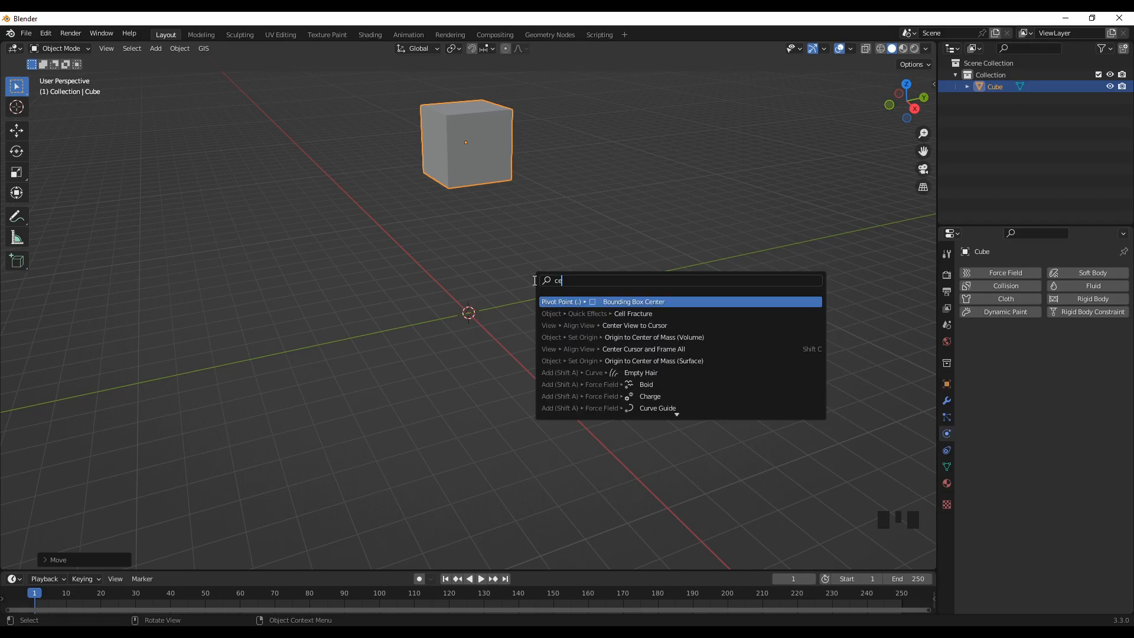
type("ll")
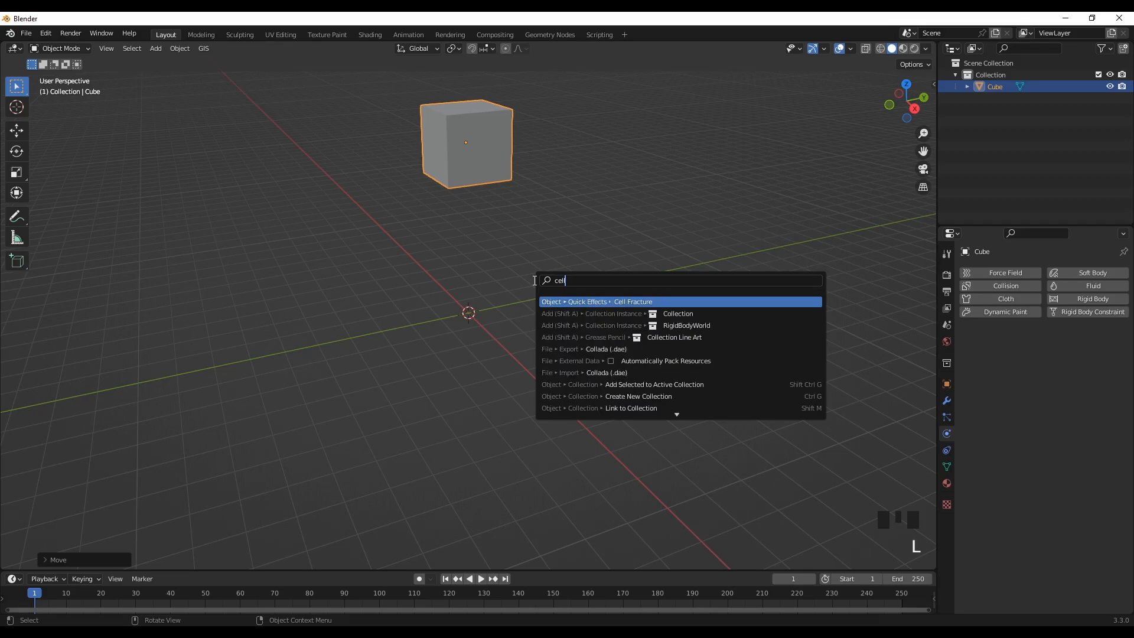
type(" fr")
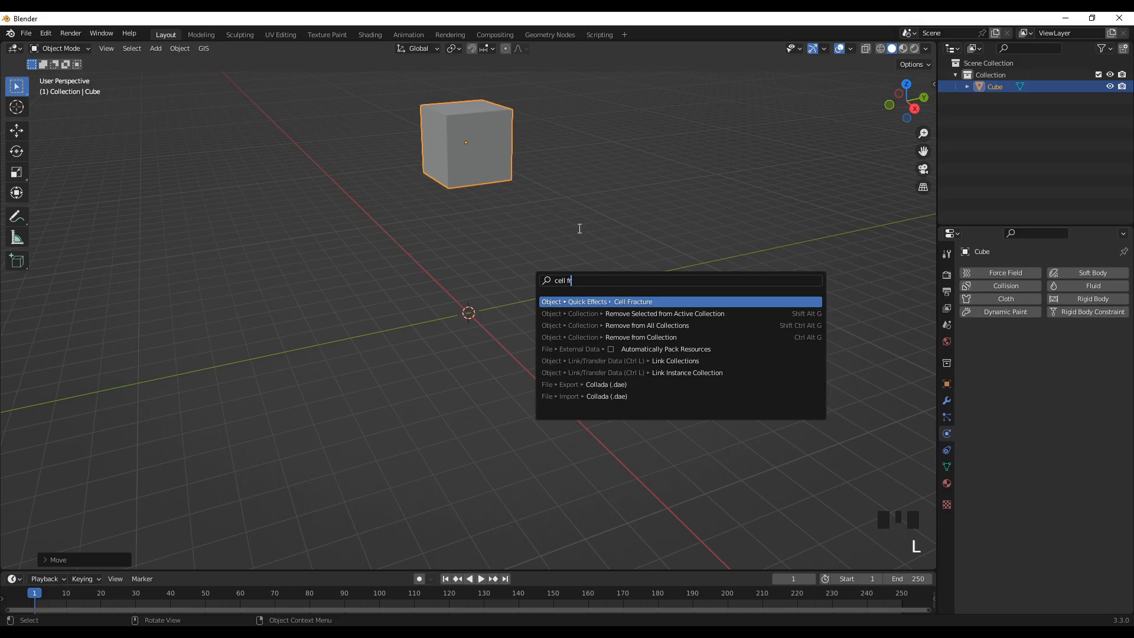
left_click(597, 301)
left_click_drag(608, 293, 677, 222)
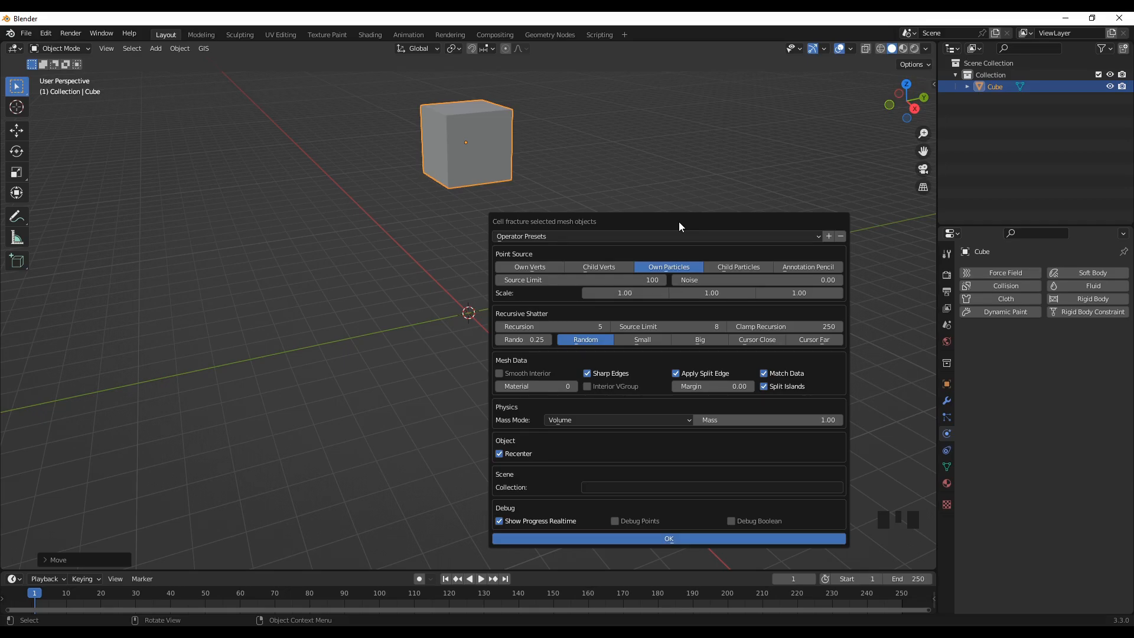
Step: Fracture the cube with Recursive Shatter recursion set to 6 and Random as the recursion choice
left_click(567, 330)
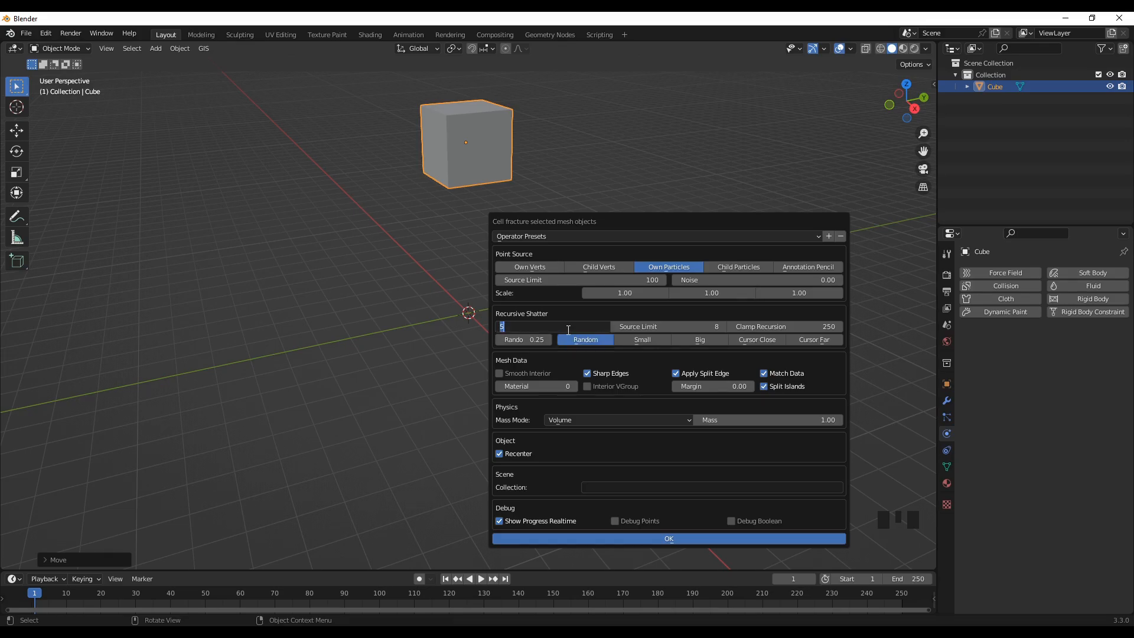
type("6")
key("Return")
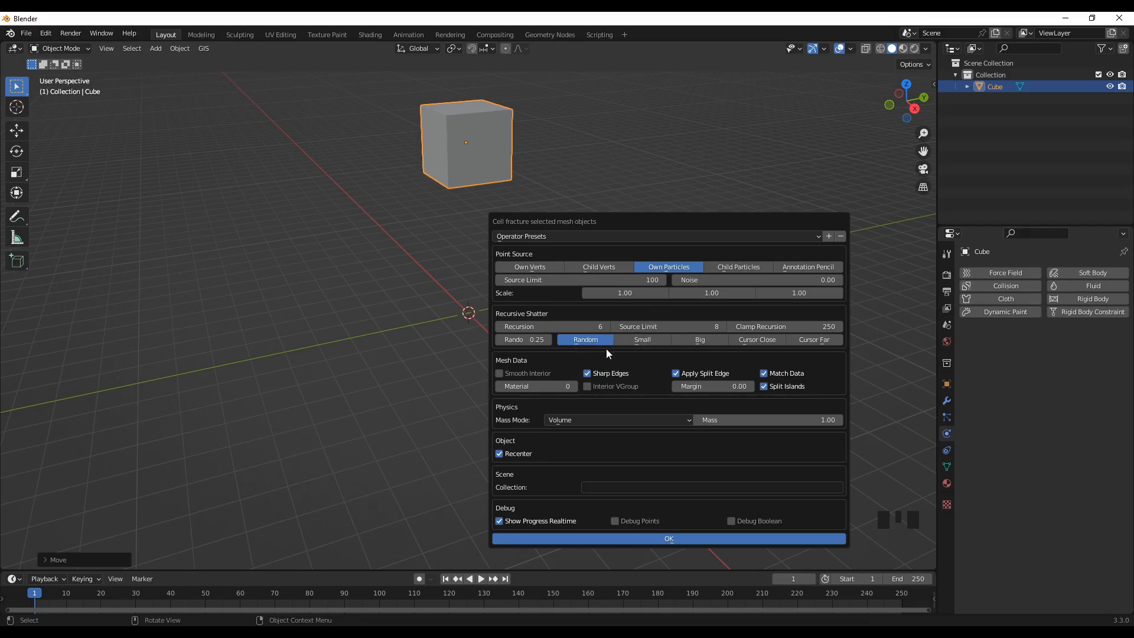
left_click(641, 340)
left_click(701, 340)
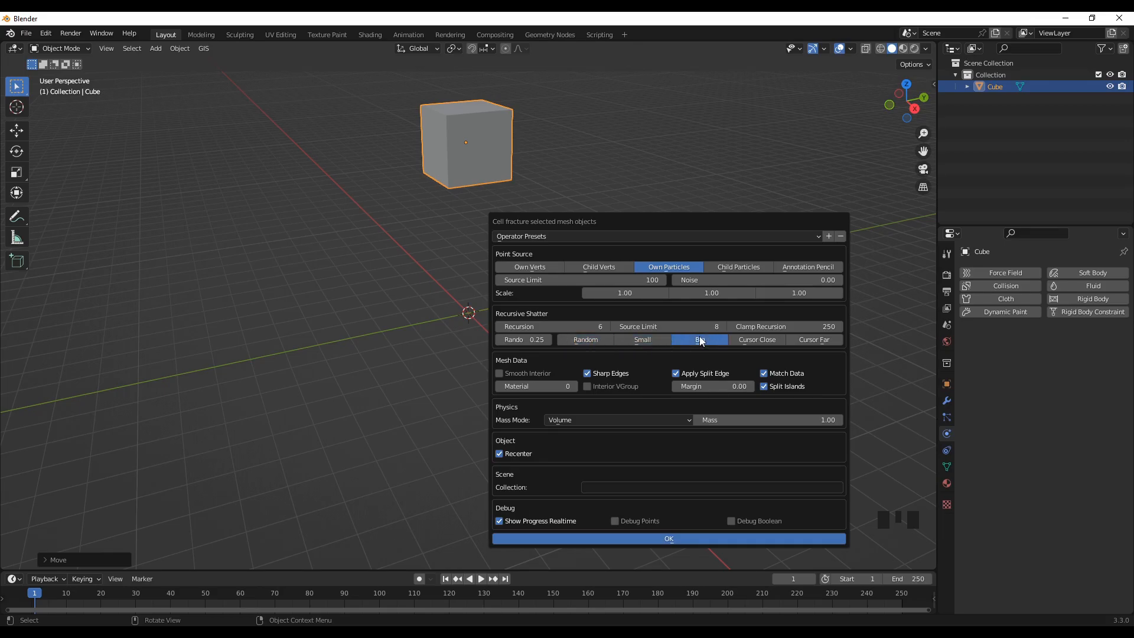
left_click(598, 342)
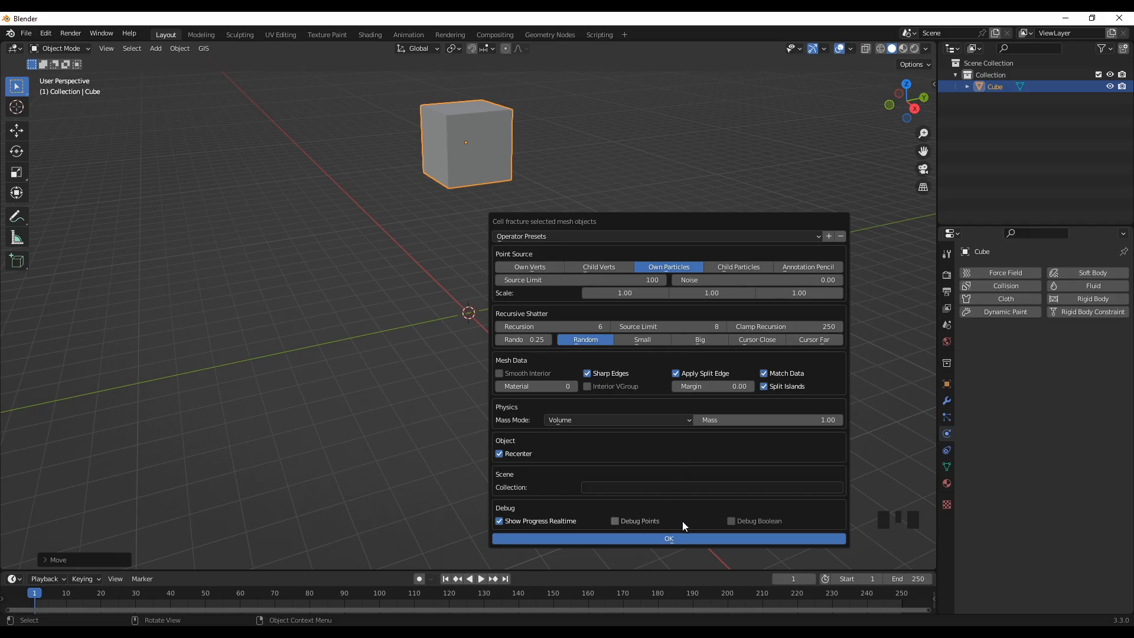
left_click(682, 538)
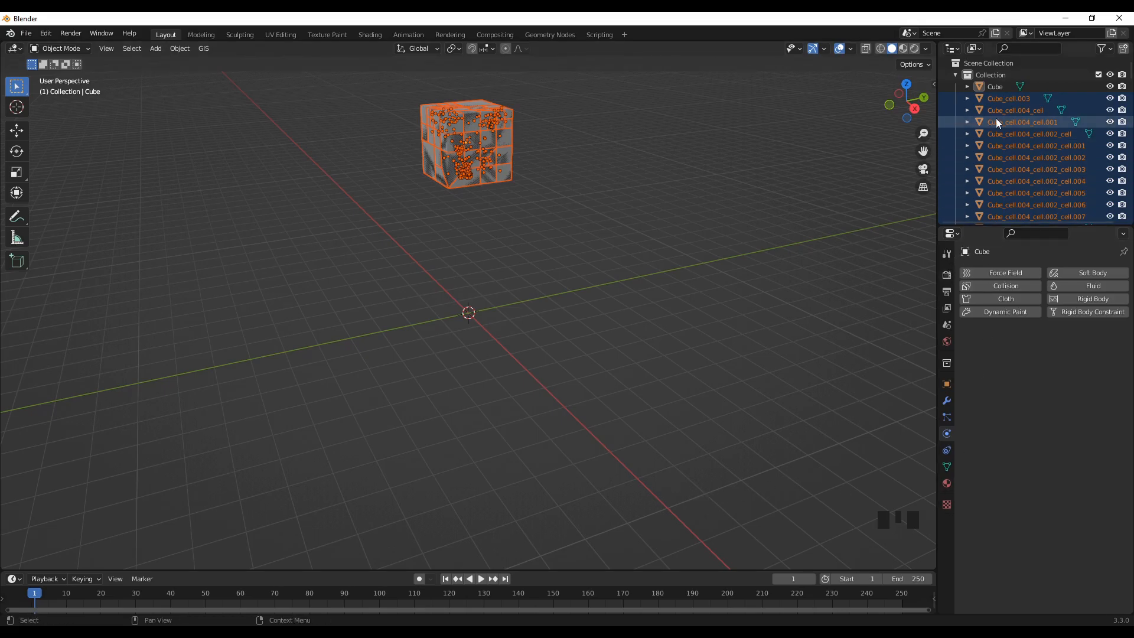
Step: Select the original Cube and add Rigid Body physics to it
left_click(997, 86)
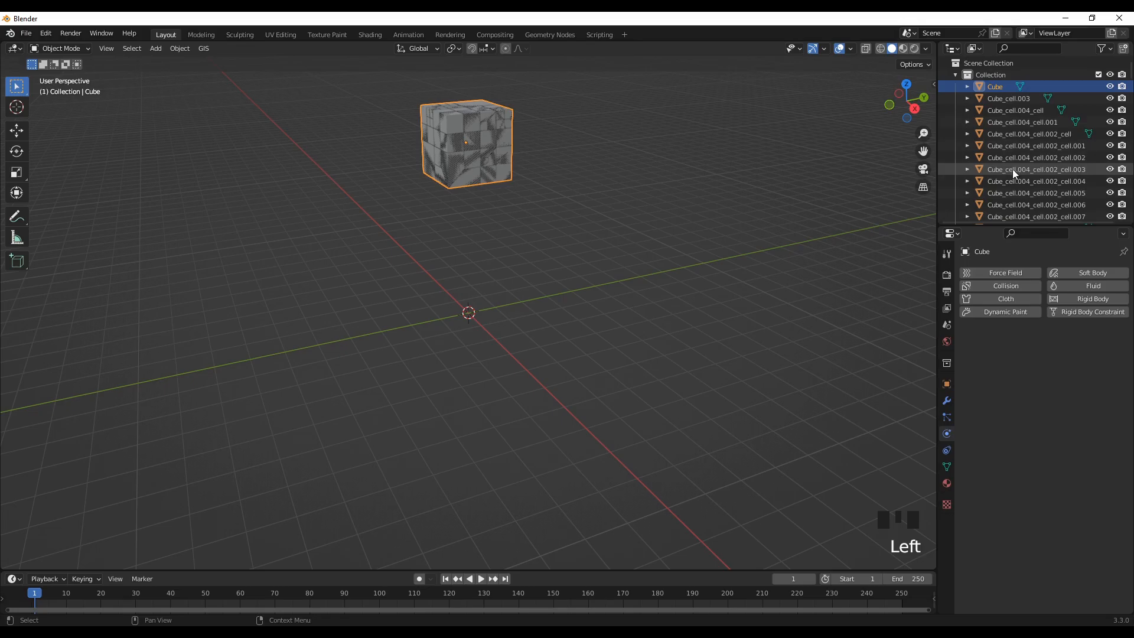
left_click(946, 434)
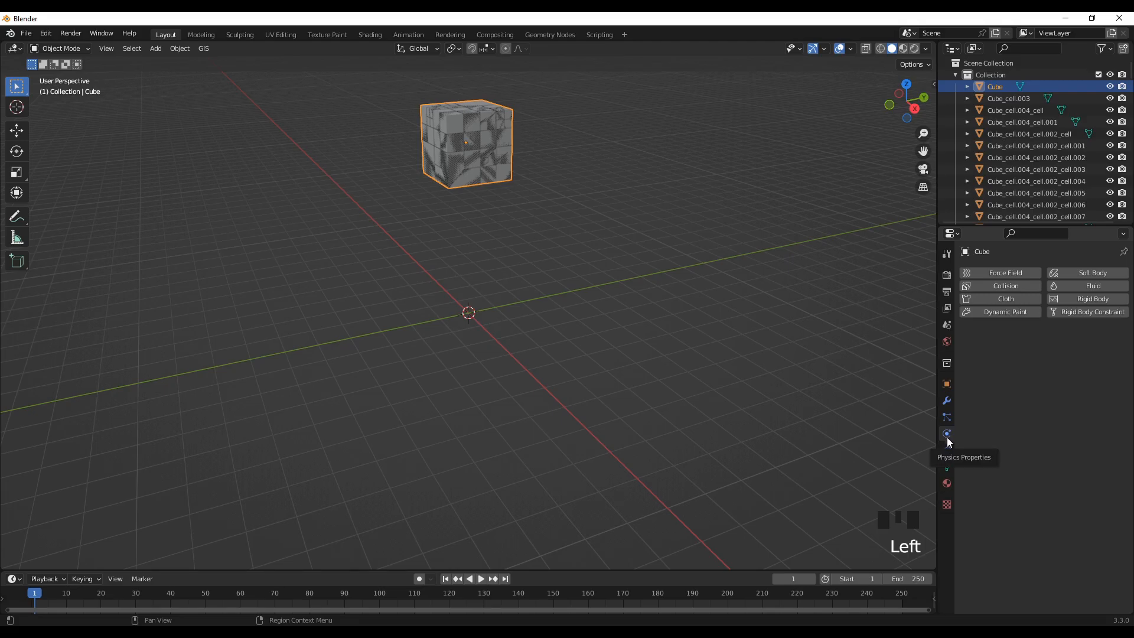
left_click(1082, 298)
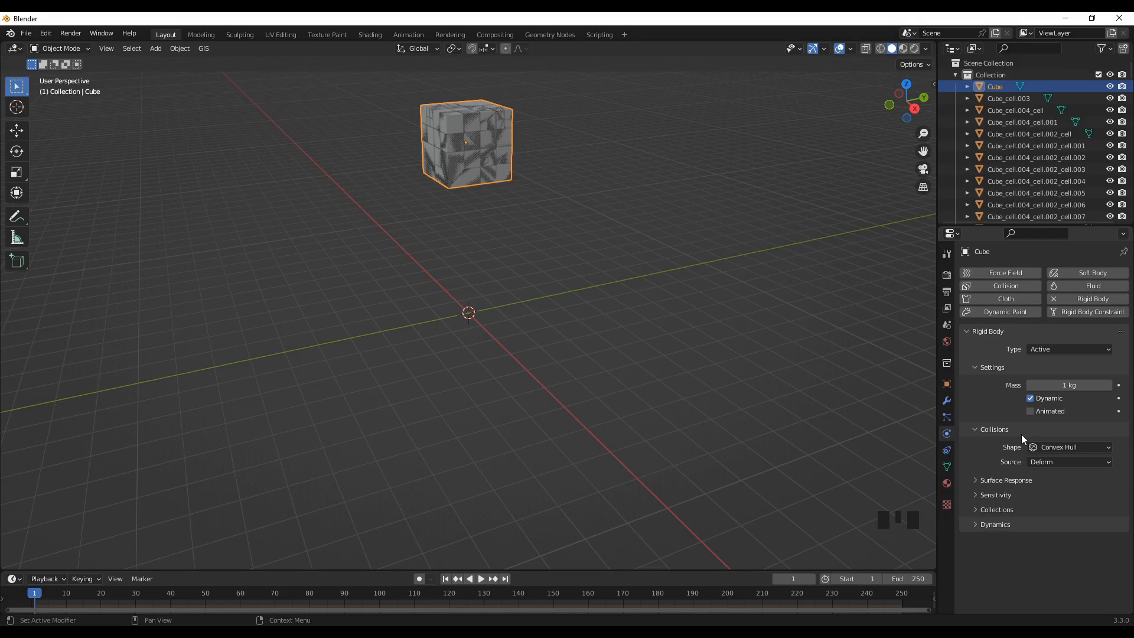
Step: Set the rigid body's surface response friction to 0.9 on the original Cube
left_click(1004, 510)
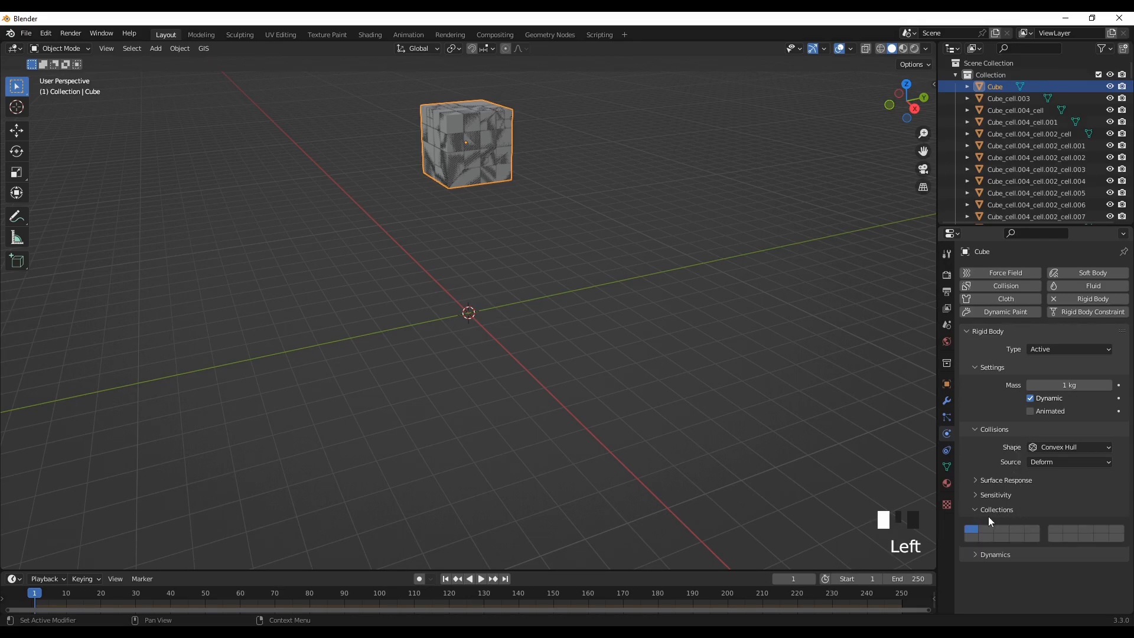
left_click(997, 499)
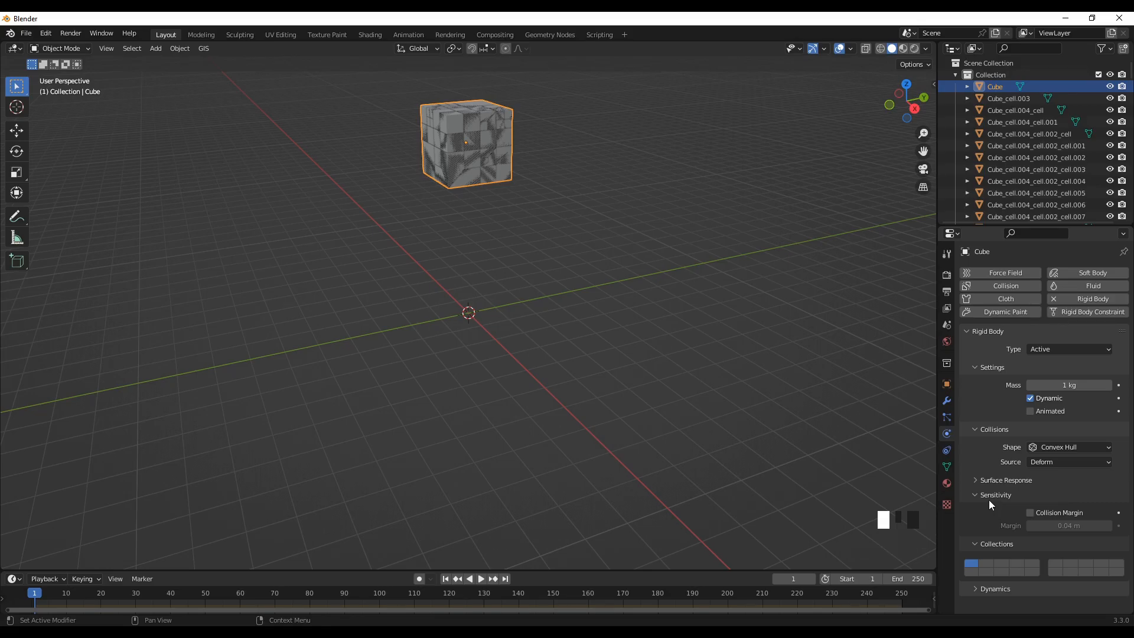
left_click(999, 480)
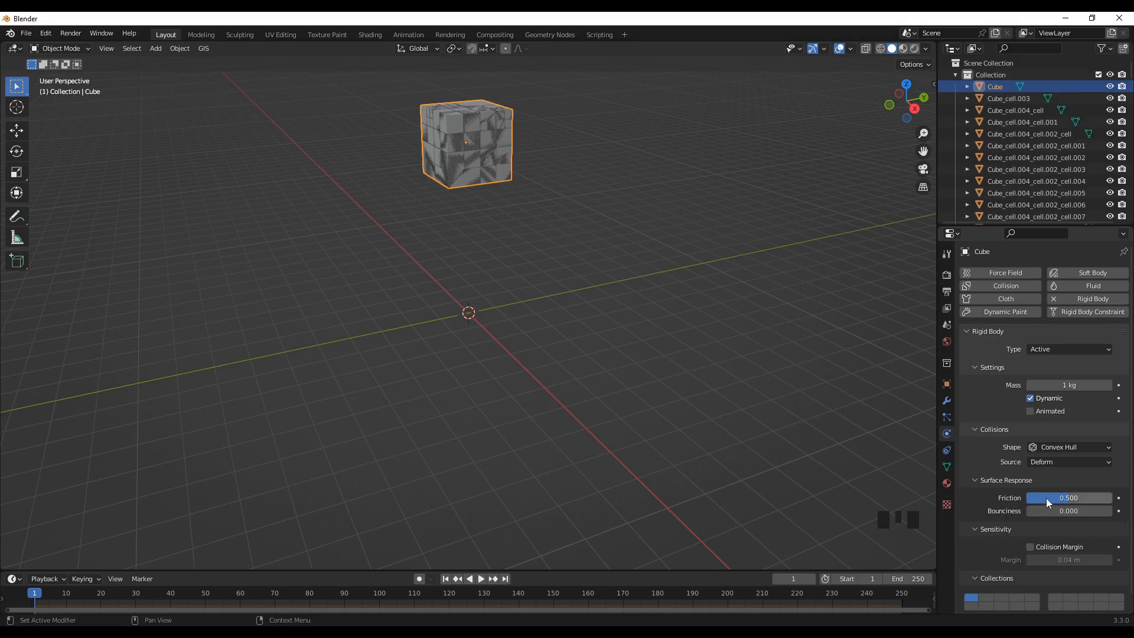
left_click(1065, 498)
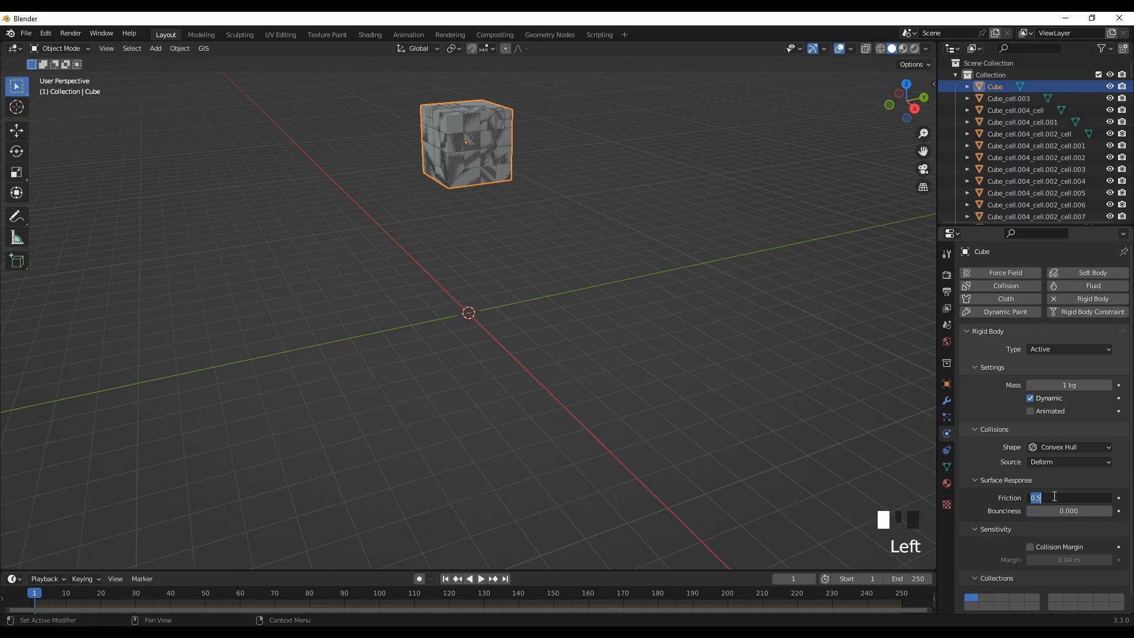
type("0.9")
key("Return")
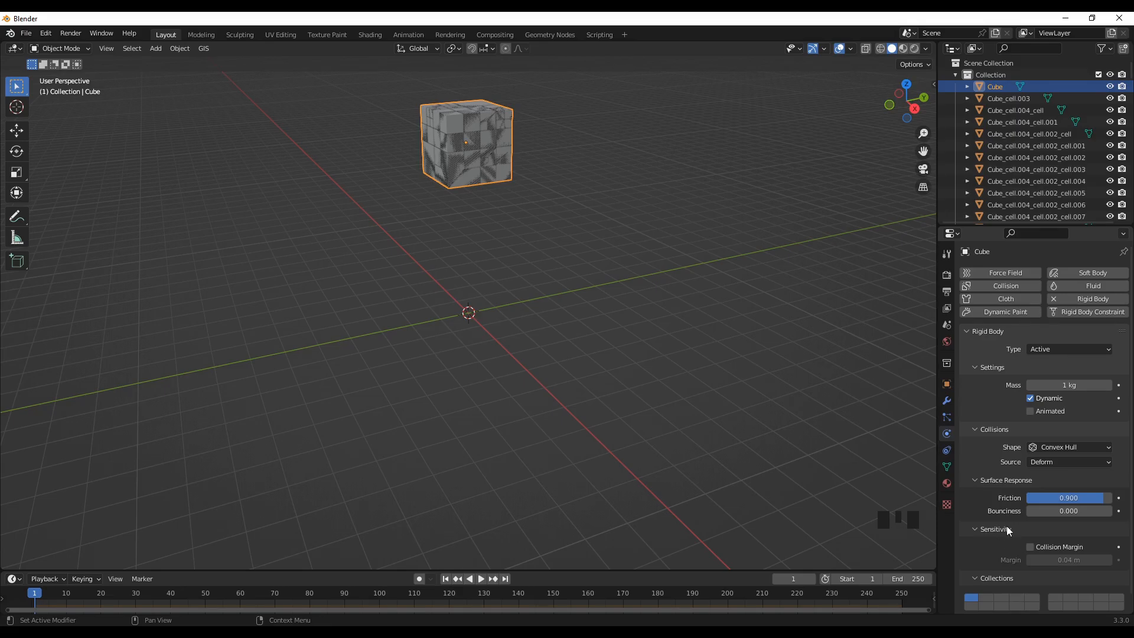
Step: Enable the collision margin for the Cube's rigid body and set it to 0.0001 m
left_click(1030, 547)
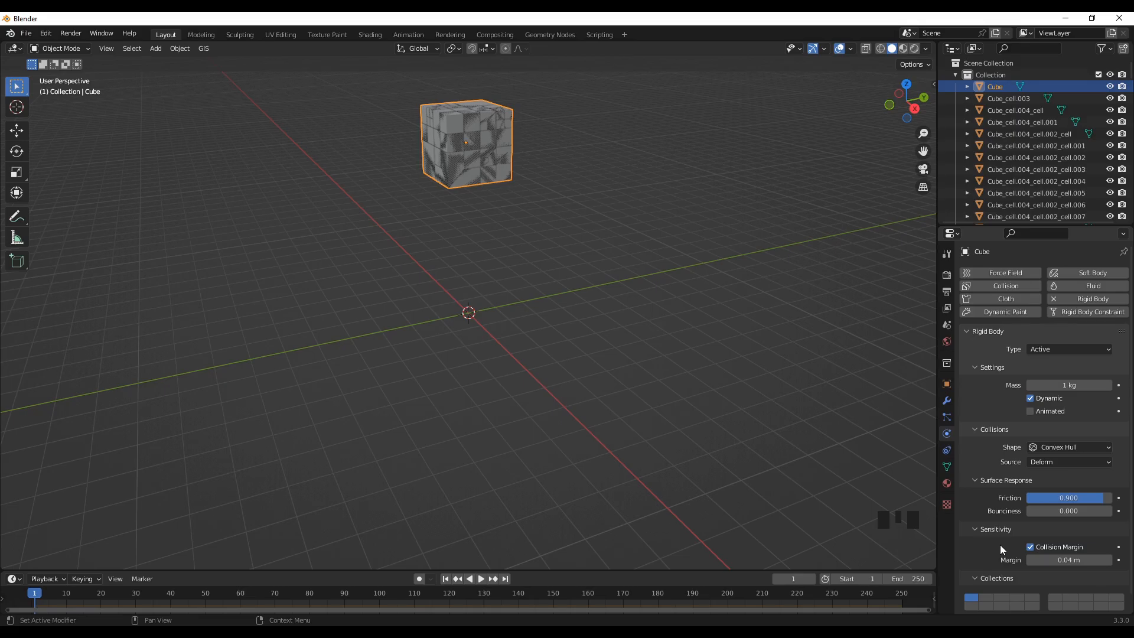
left_click(1077, 560)
type("0.0001")
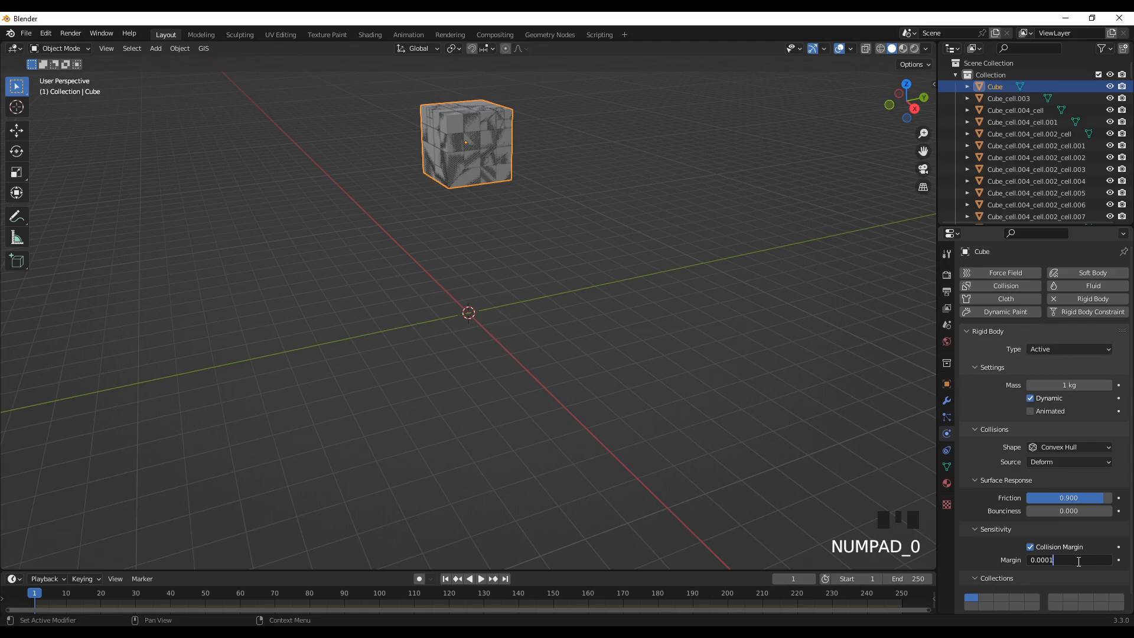
key("Return")
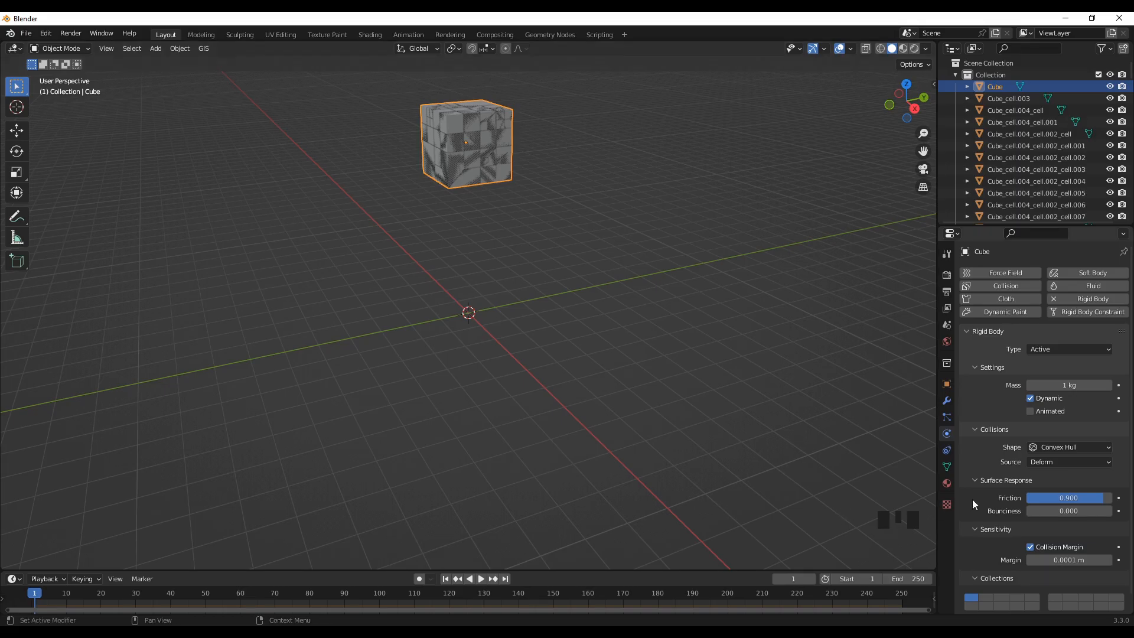
Step: Copy the original Cube's rigid body settings to all fracture pieces, using X-ray for the selection, then deselect everything and turn X-ray off
left_click(866, 49)
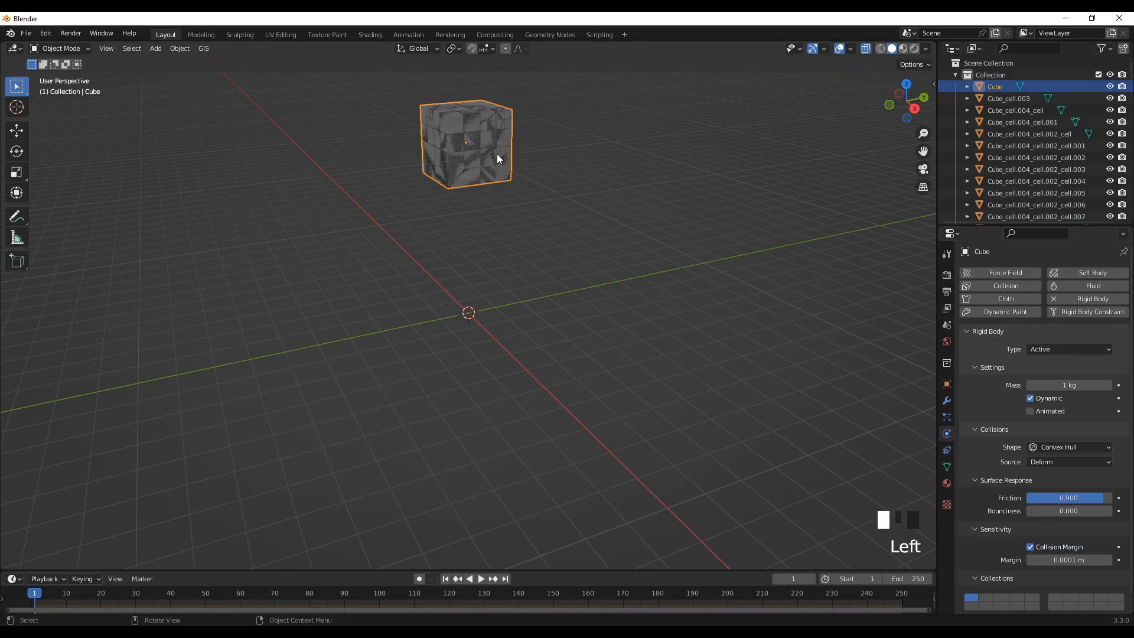
left_click_drag(374, 69, 540, 220)
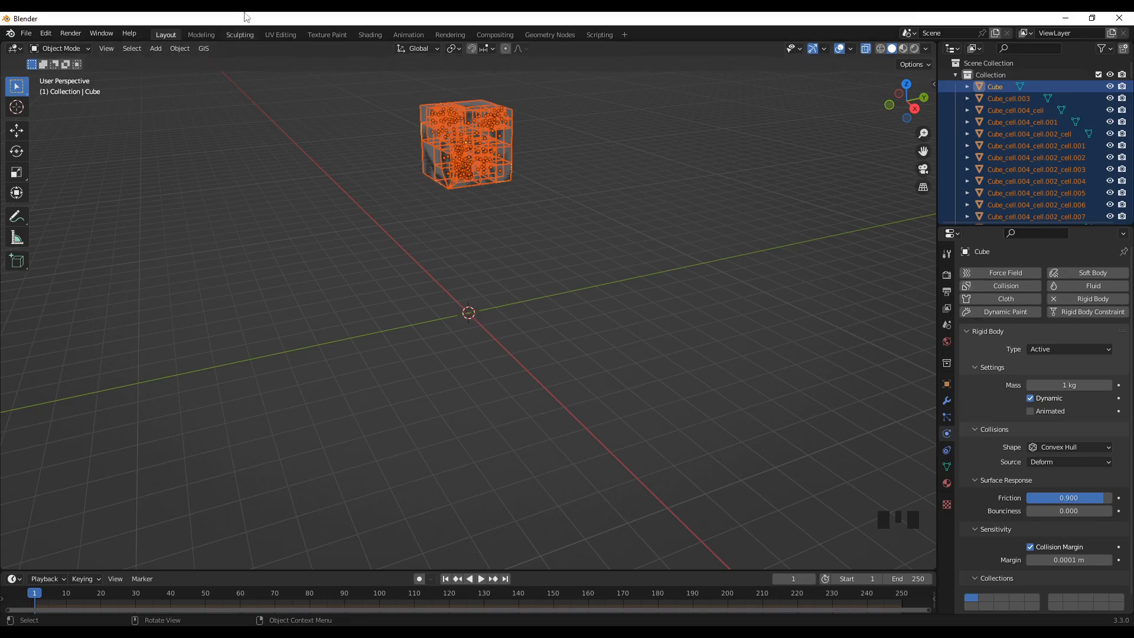
left_click(179, 51)
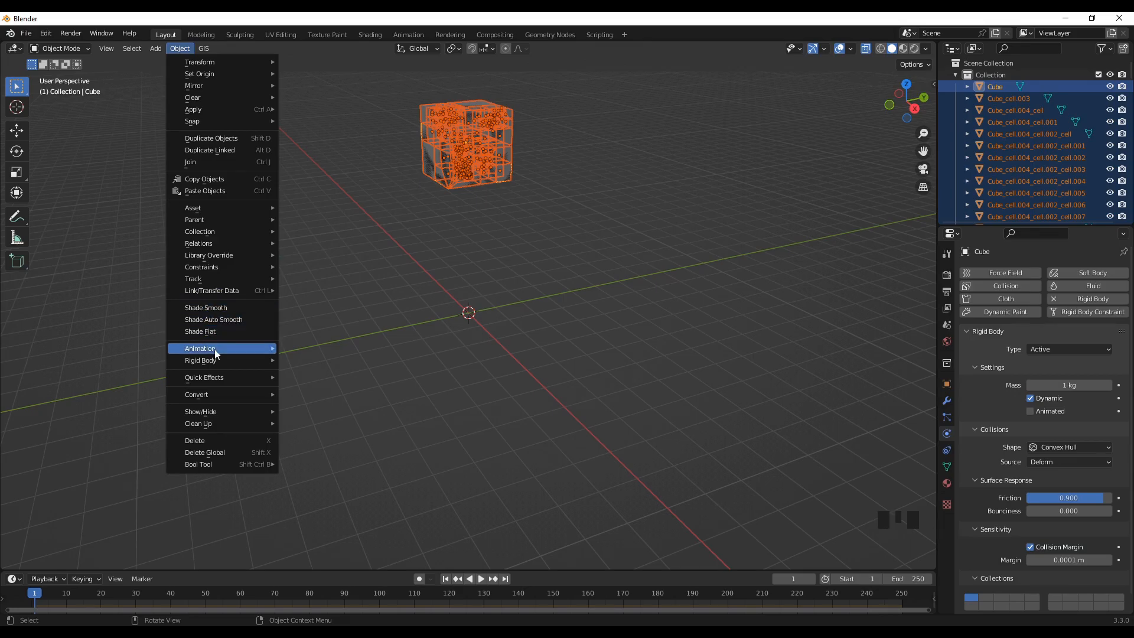
mouse_move(216, 360)
mouse_move(223, 341)
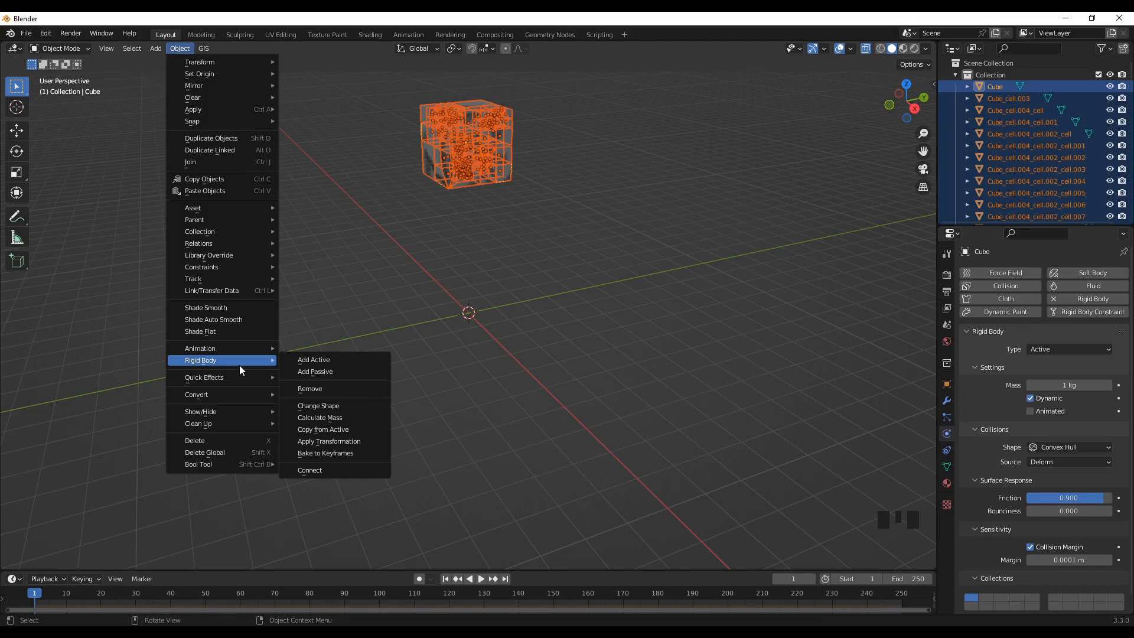
left_click(300, 431)
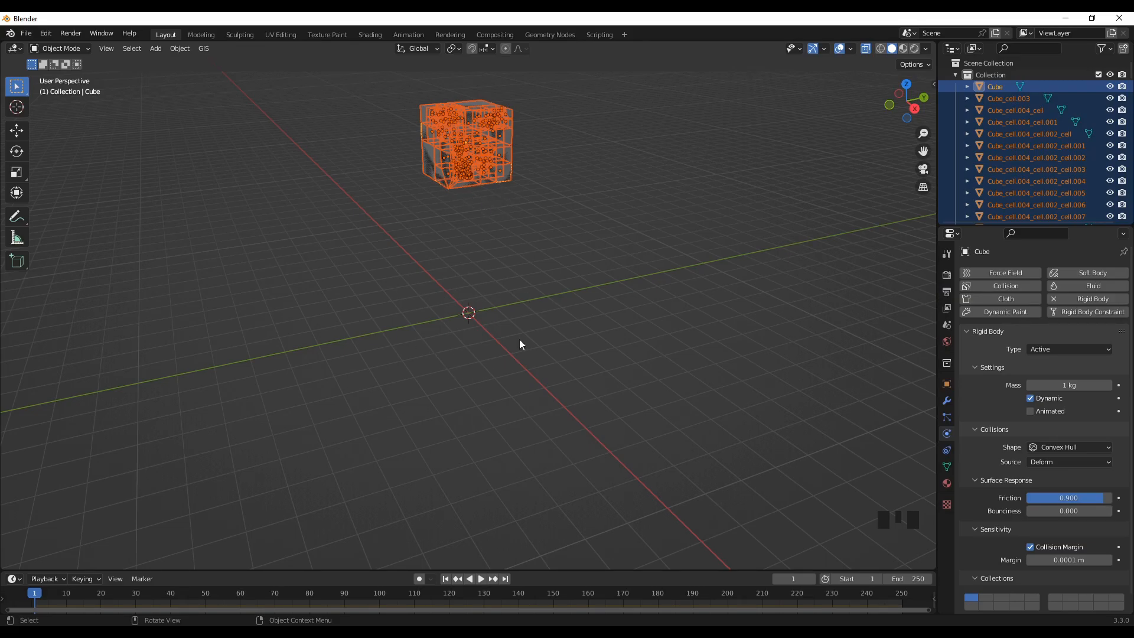
left_click(422, 389)
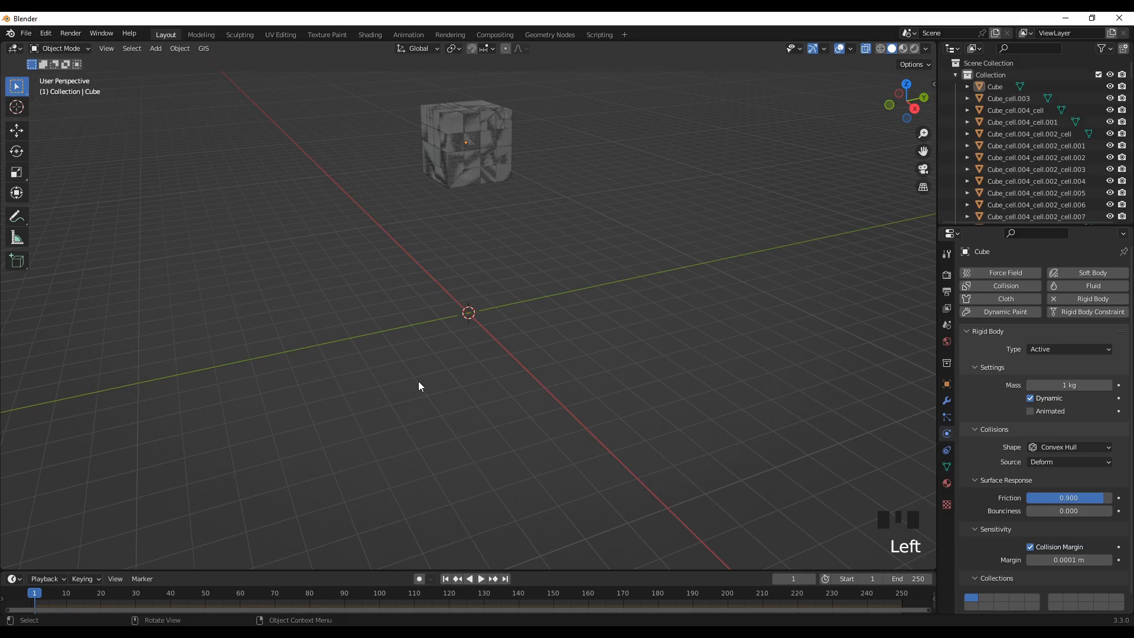
left_click(866, 48)
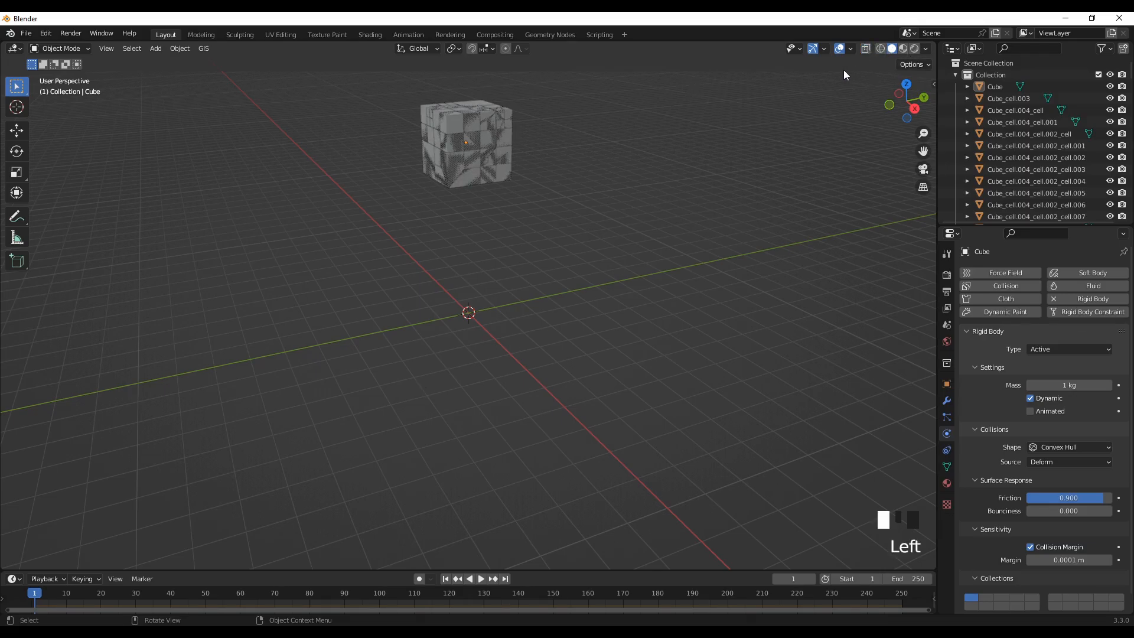
Step: Add a mesh plane at the world origin beneath the fractured cube and scale it up to more than eight times its size
key("shift+a")
mouse_move(550, 257)
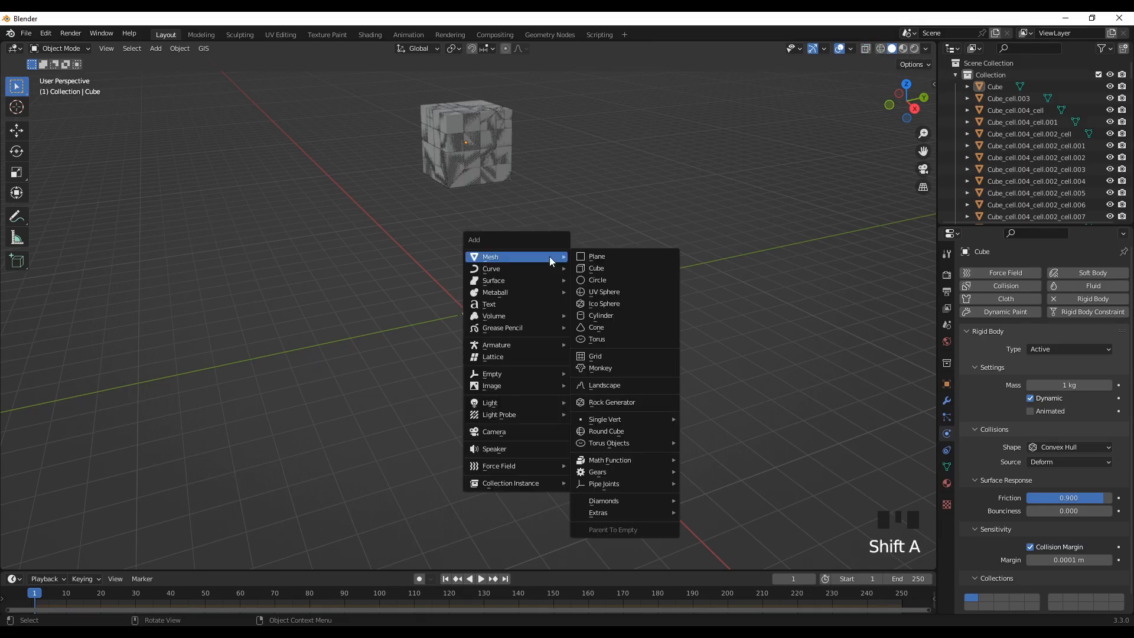
left_click(605, 257)
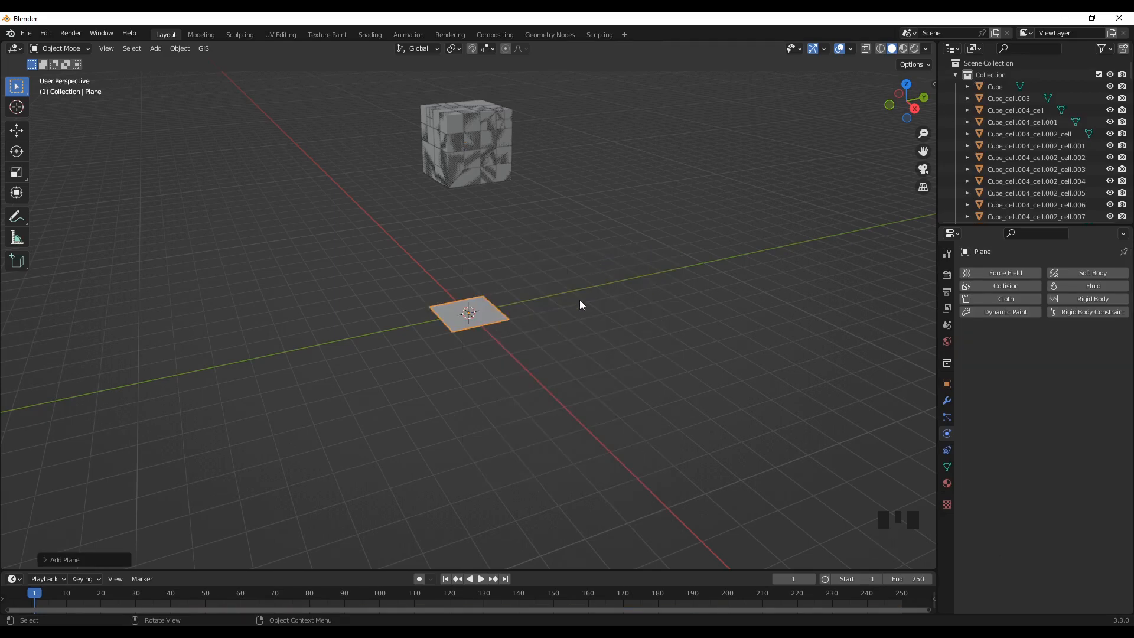
key("s")
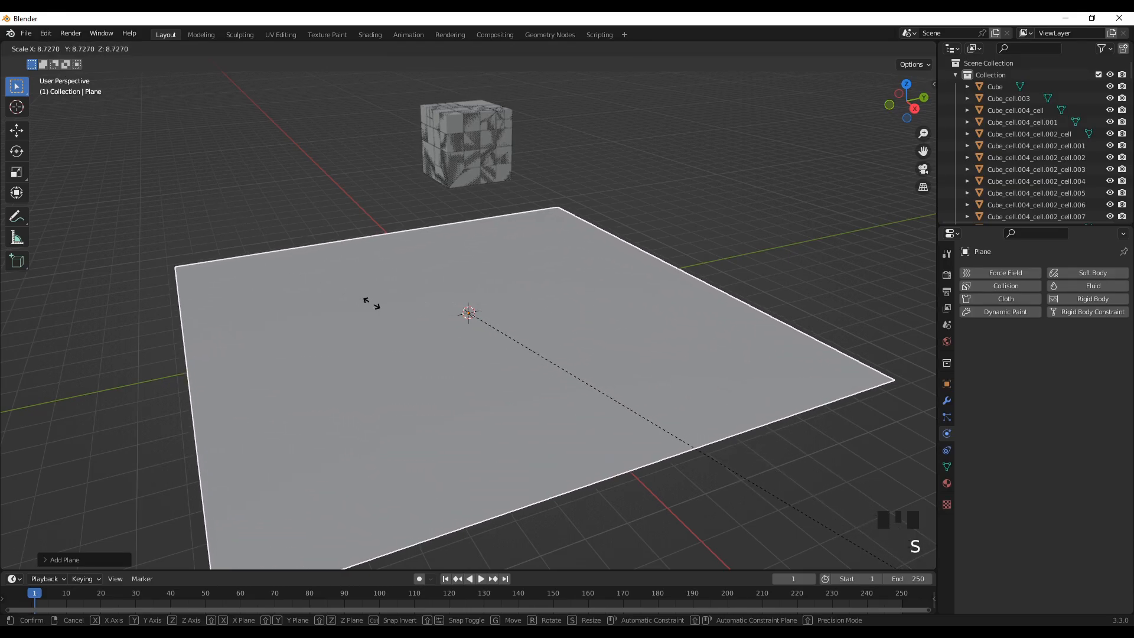
left_click(354, 271)
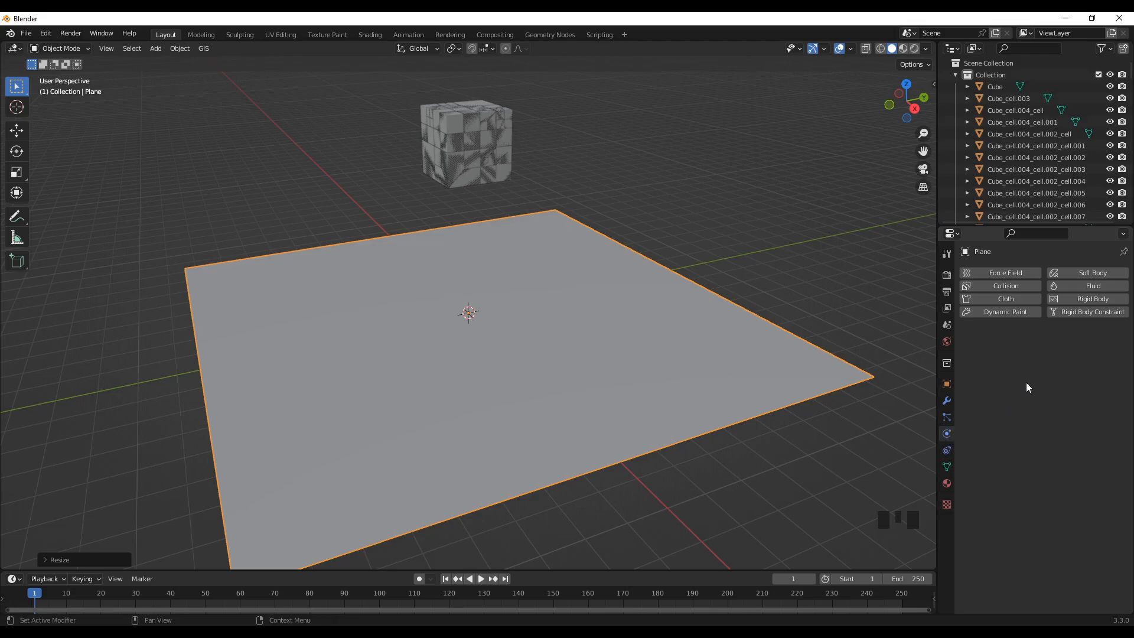
Step: Add Rigid Body physics to the plane and set its type to Passive
left_click(1085, 300)
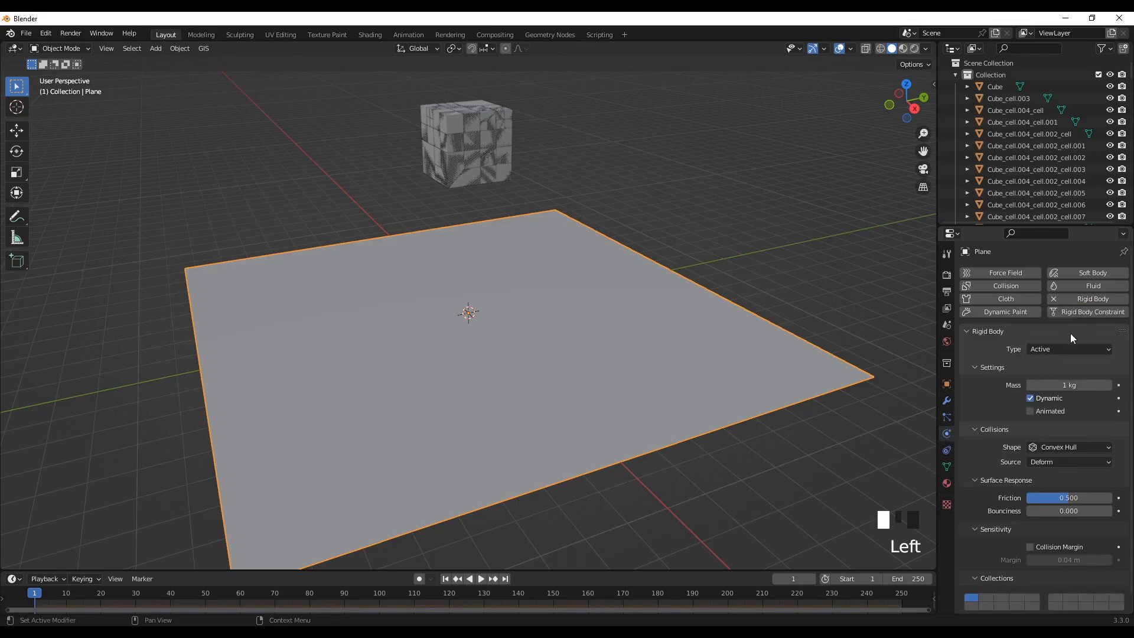
left_click(1051, 349)
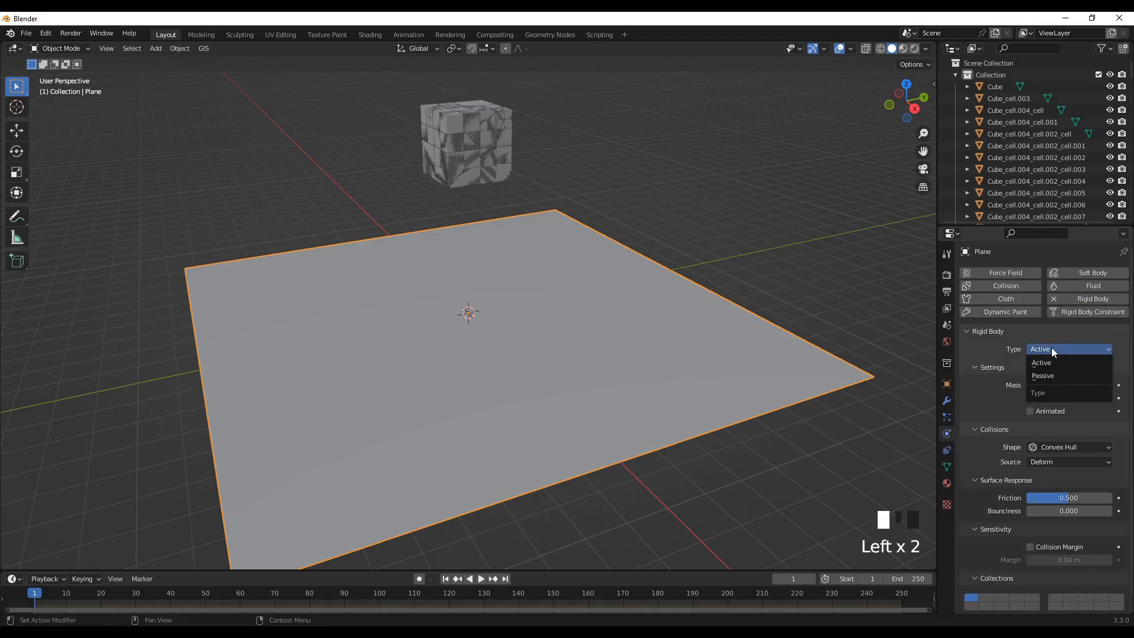
left_click(1041, 376)
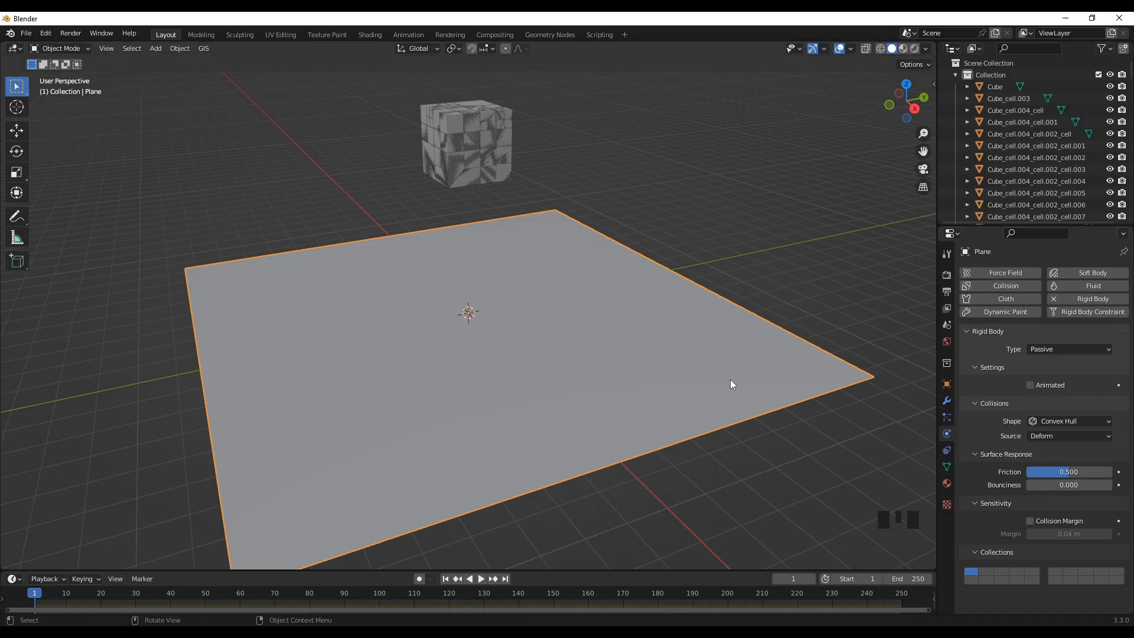
Step: Make the timeline area taller and deselect the ground plane
scroll(675, 403, "down", 2)
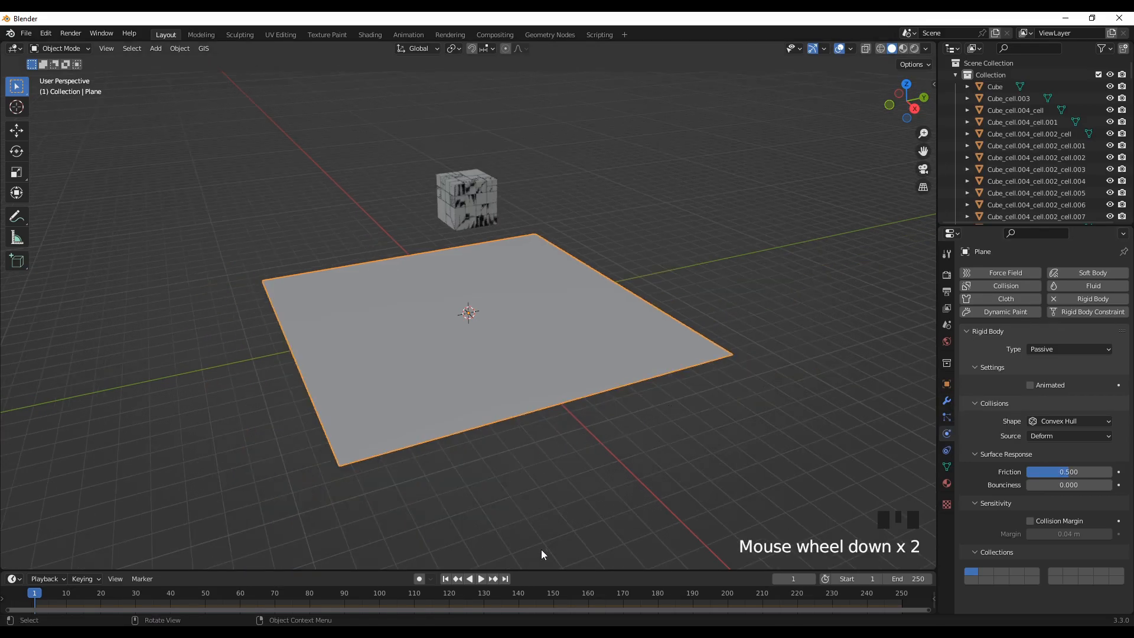
left_click_drag(537, 570, 542, 520)
left_click(569, 468)
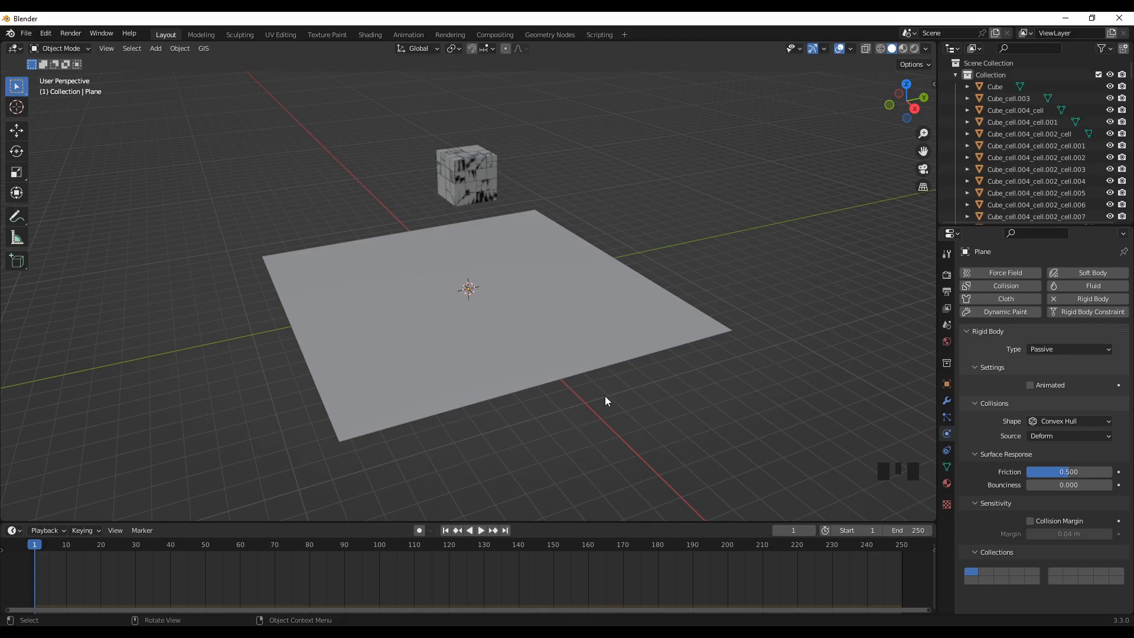
Step: Play the rigid body simulation and examine from different angles how the fractured cube falls onto the plane
key("space")
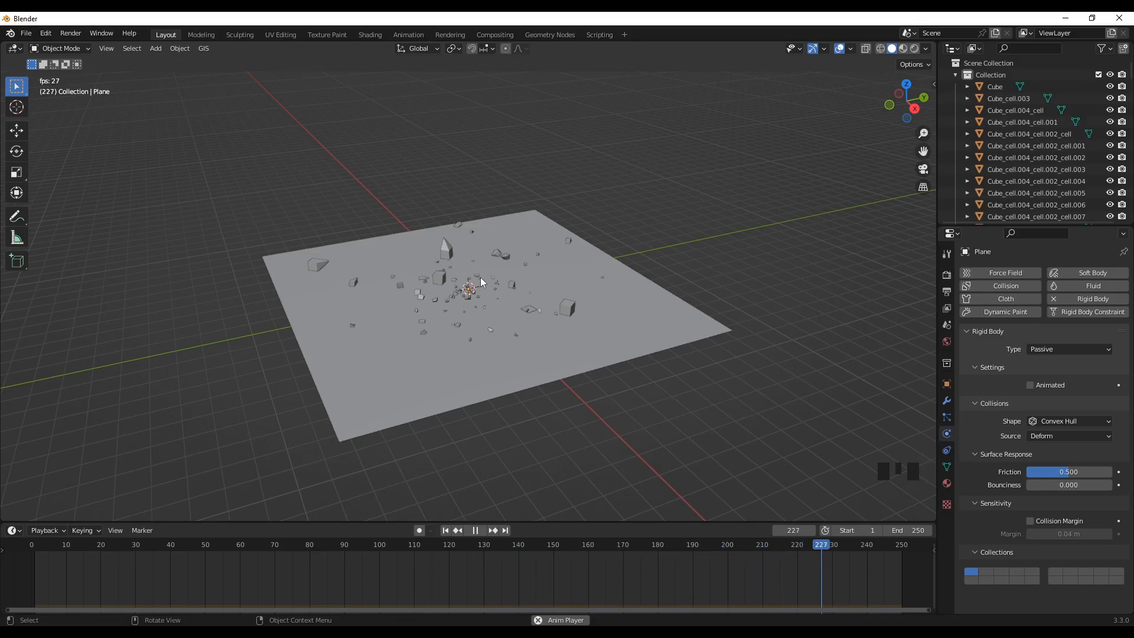
scroll(463, 306, "up", 2)
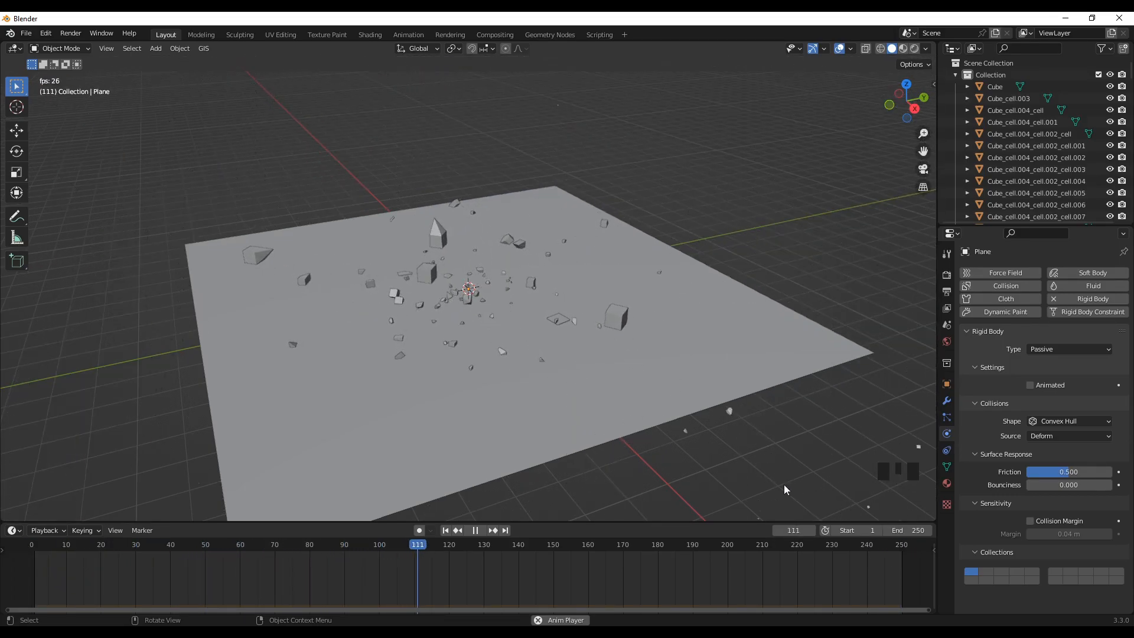
middle_click_drag(635, 483, 762, 450)
middle_click_drag(493, 318, 368, 305)
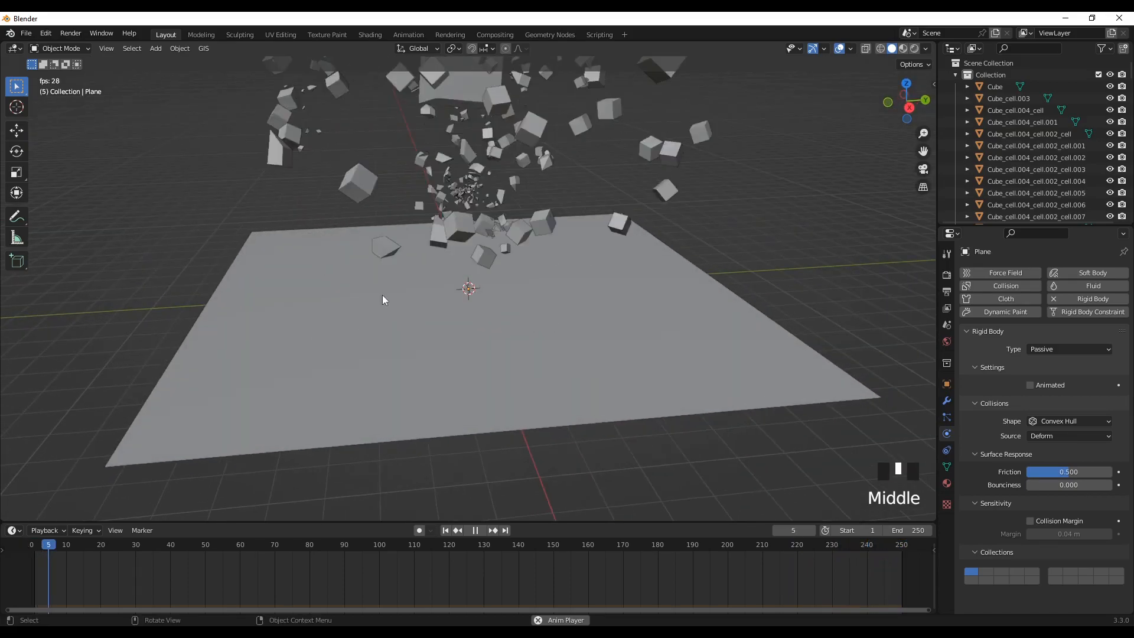